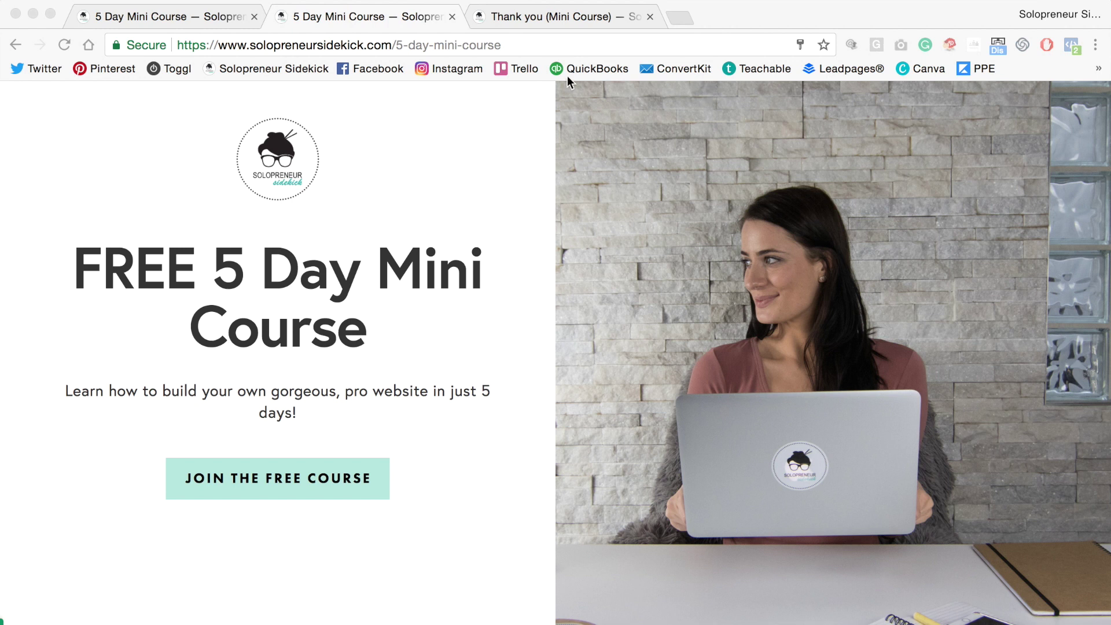
Step: View the live thank-you page, then go back to the live 5 Day Mini Course page
click(549, 22)
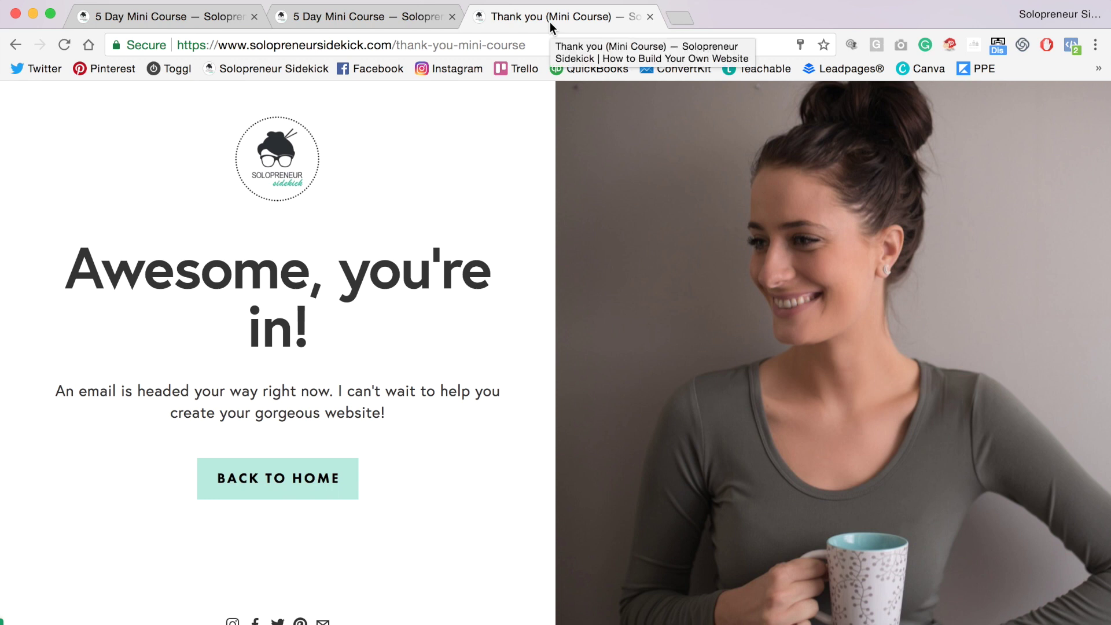
click(354, 21)
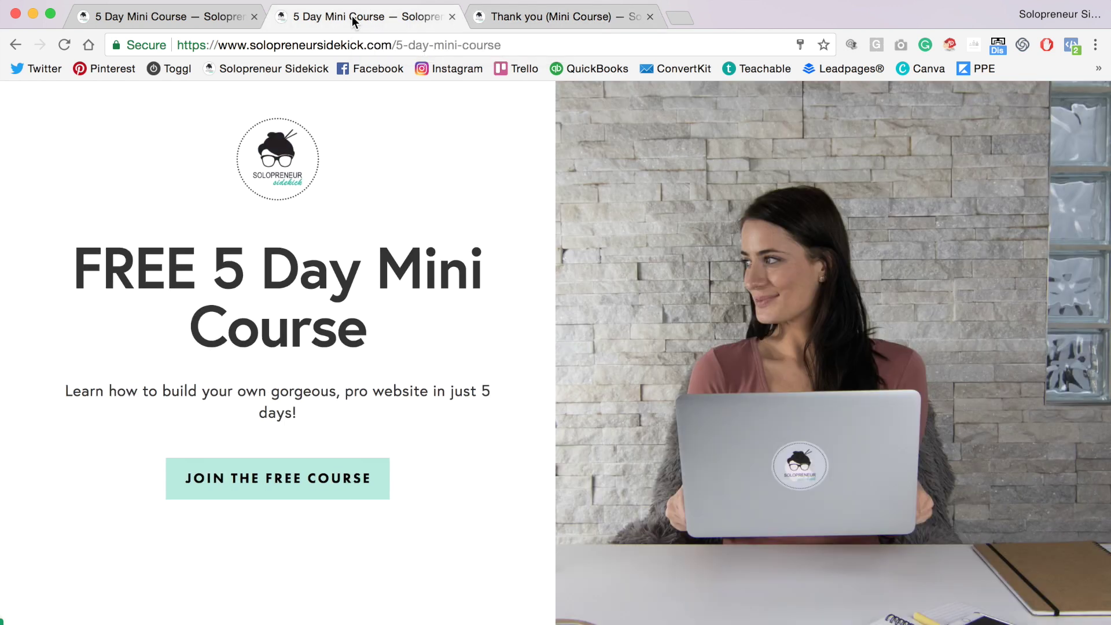
Step: Copy the URL slug thank-you-mini-course from the Thank you (Mini Course) page settings
click(194, 18)
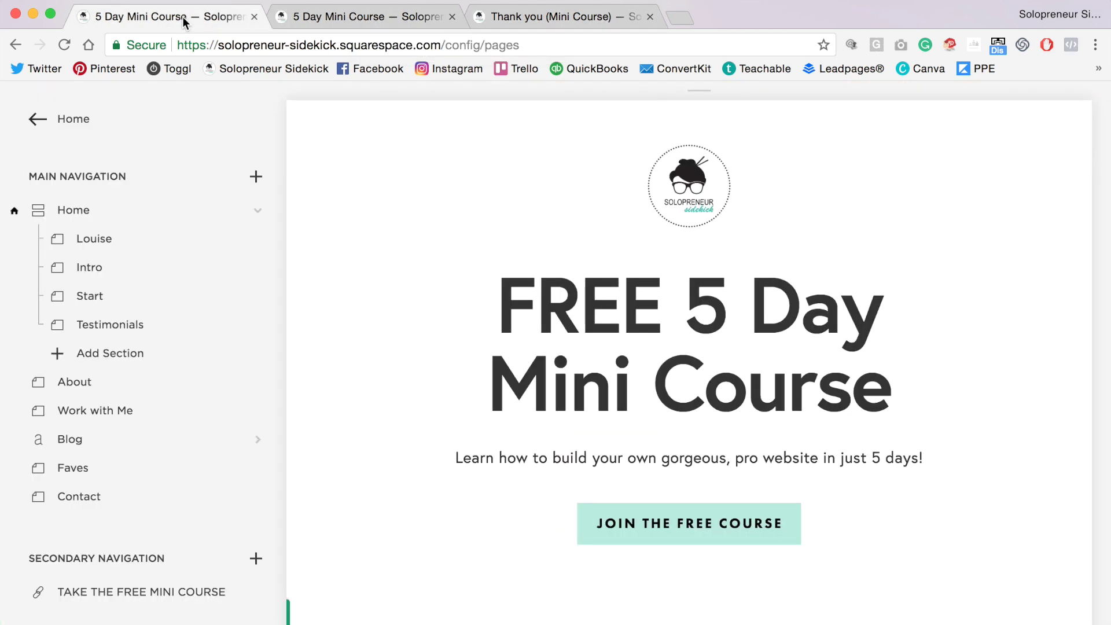
scroll(255, 304, down, 5)
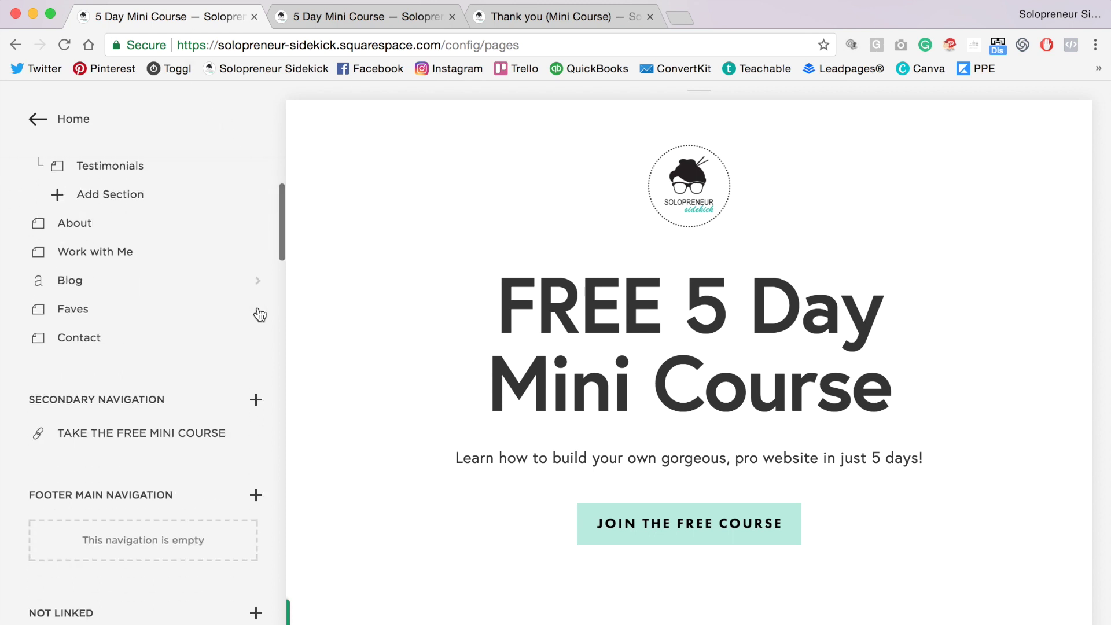
scroll(260, 324, down, 2)
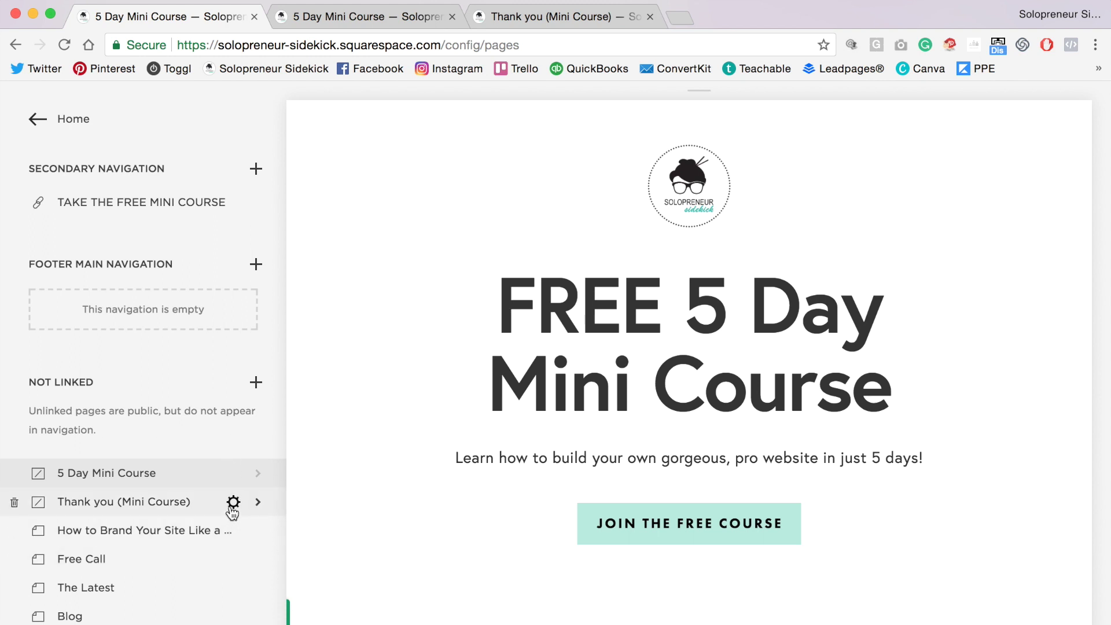
click(234, 503)
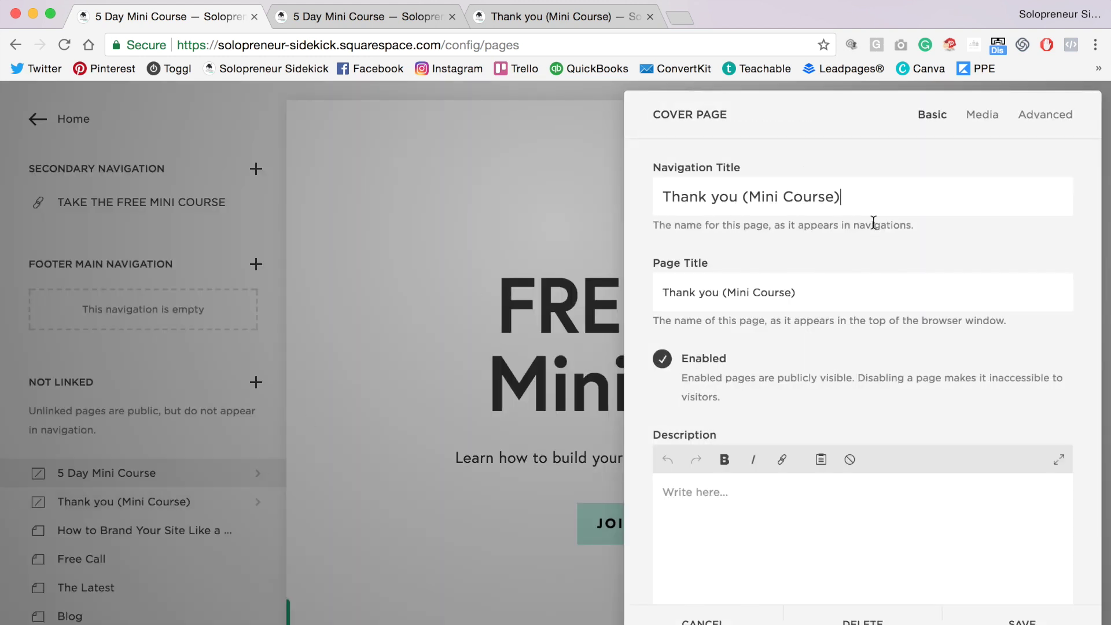
scroll(873, 224, down, 5)
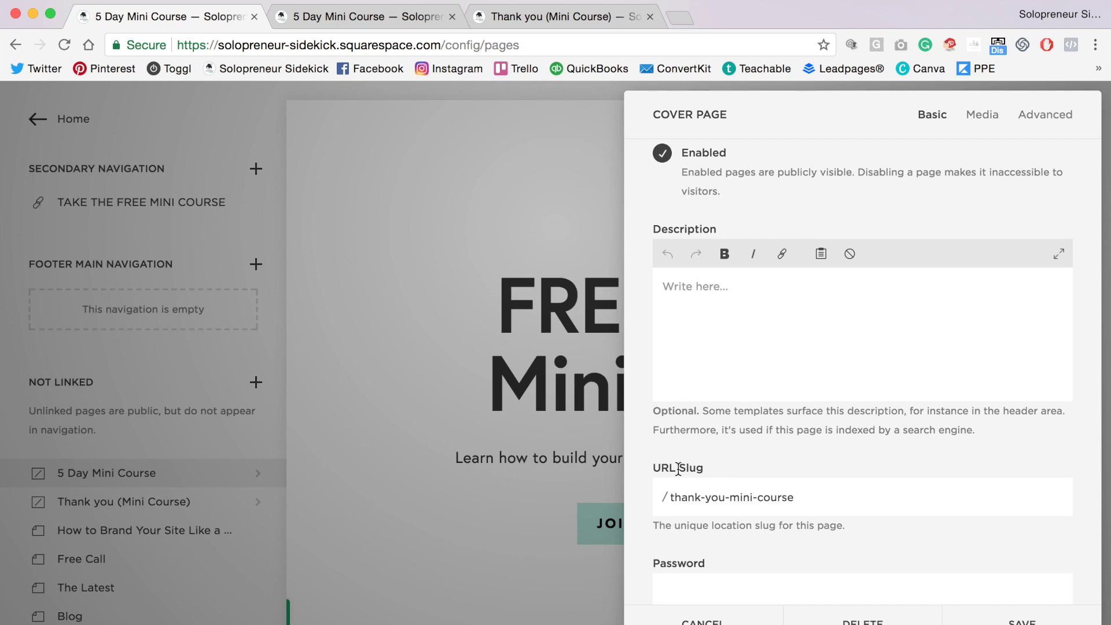
triple_click(763, 503)
key(super+c)
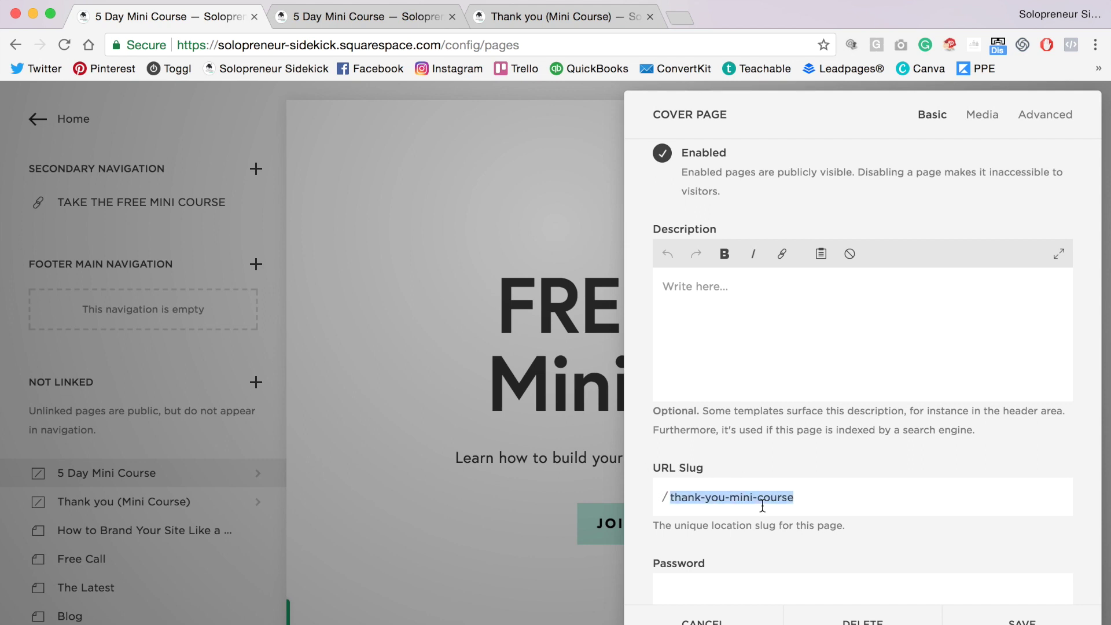
key(super+space)
Step: Start a new note in Notes reading solopreneursidekick.com/thank-you-mini-course
text(notes)
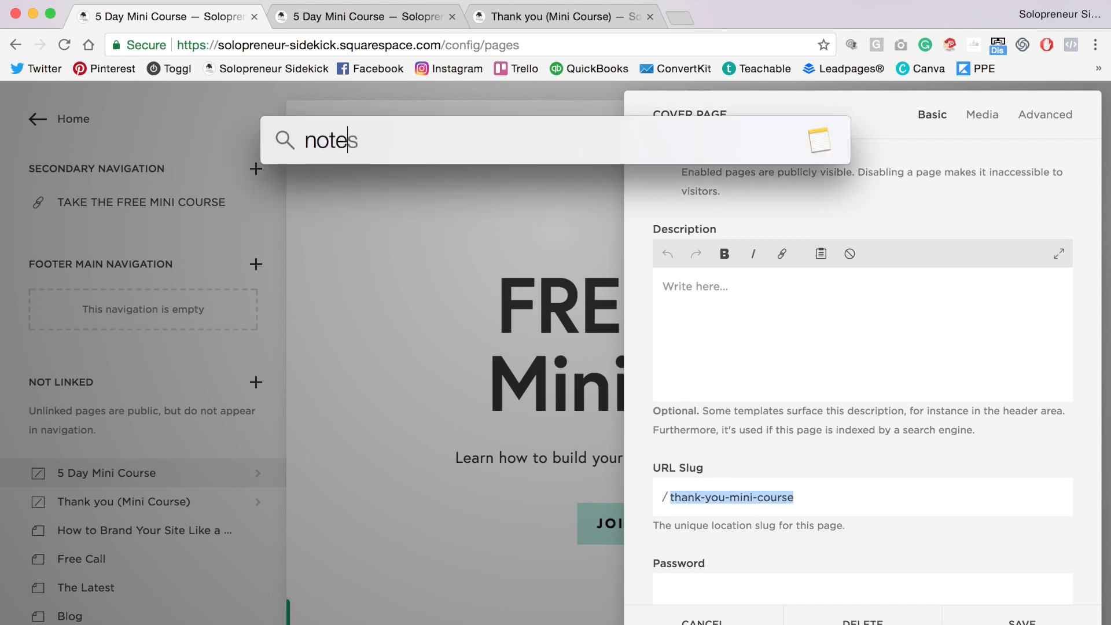
key(Return)
click(264, 31)
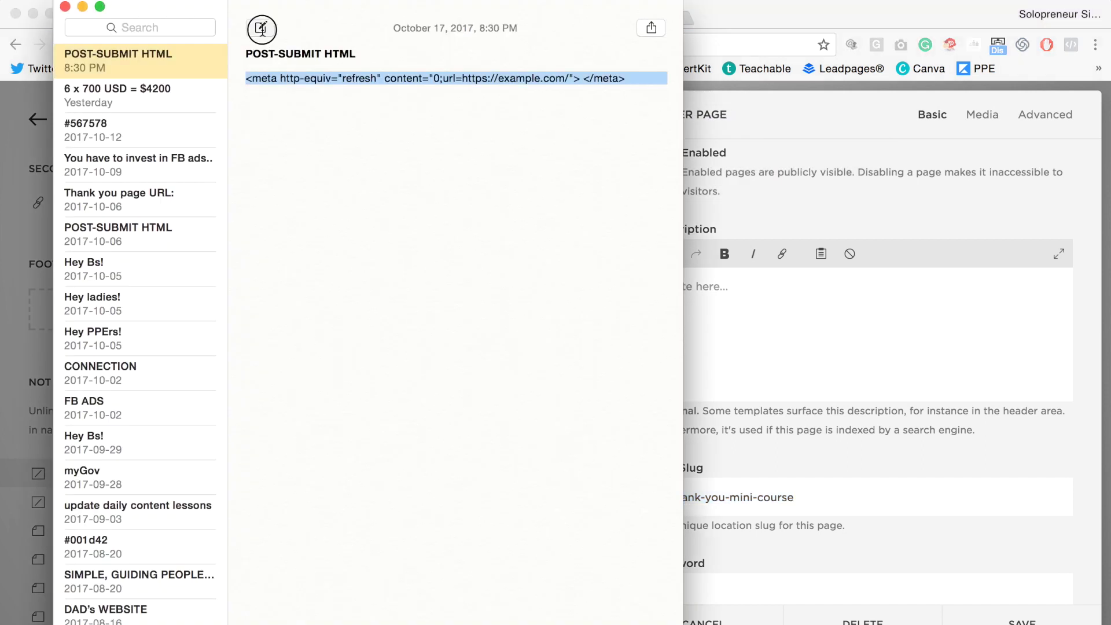
text(solopreneursidekick.com)
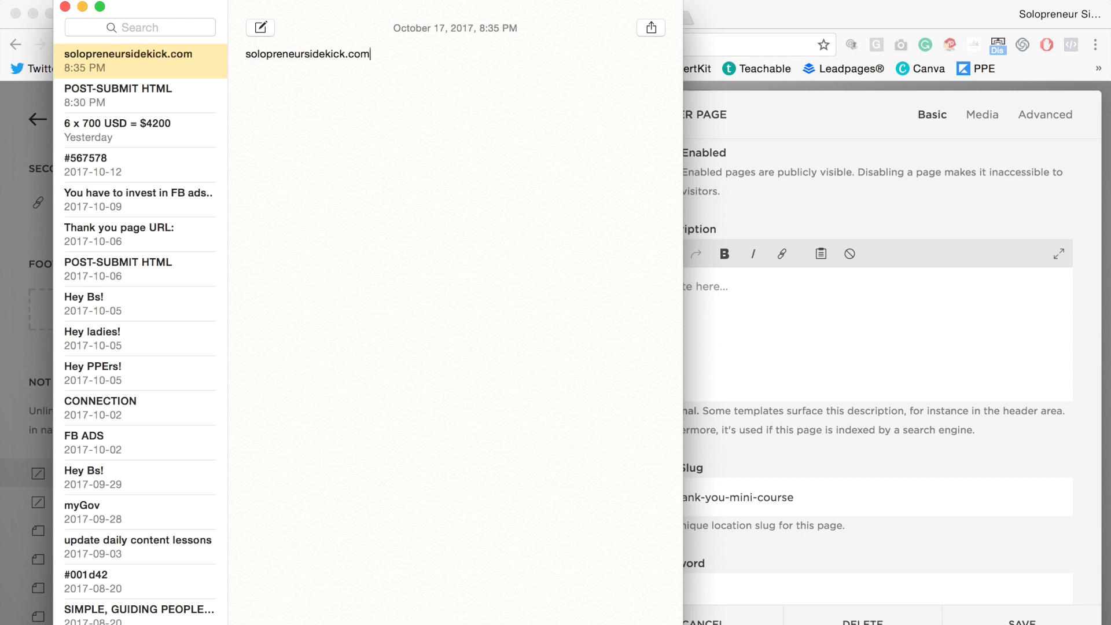
text(/)
key(super+v)
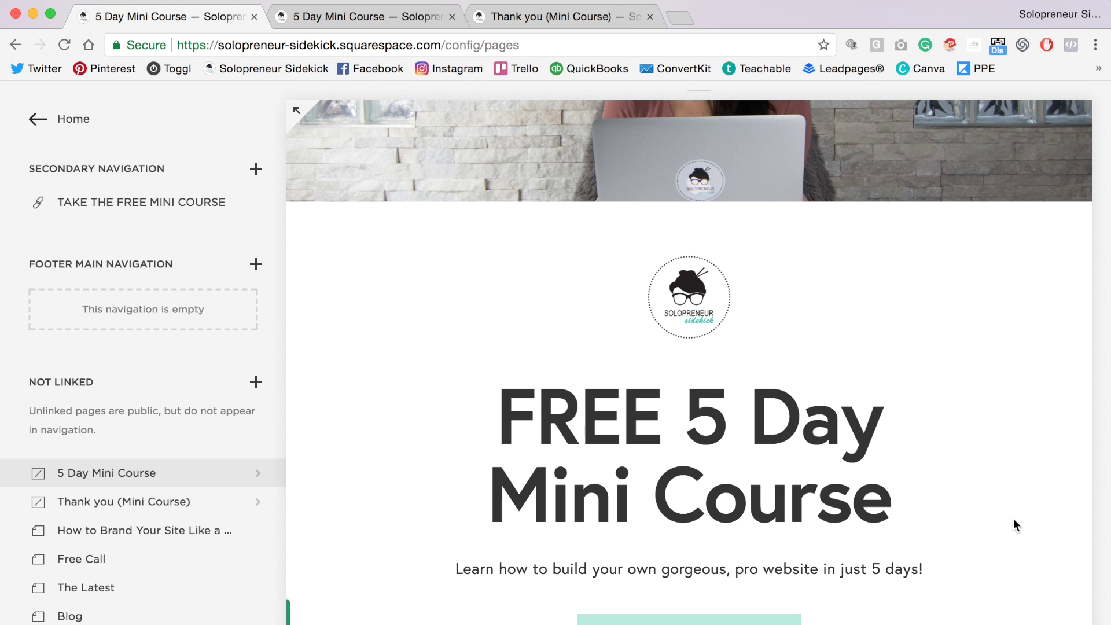
Step: Open the 5 Day Mini Course page's sign-up form settings for editing
scroll(1014, 519, down, 3)
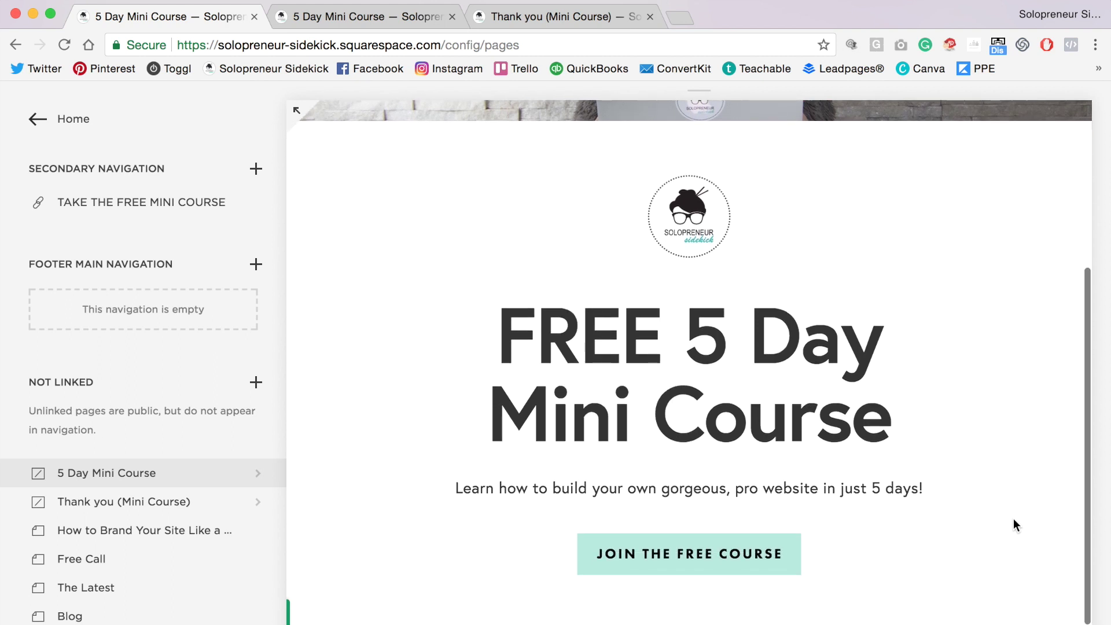
click(258, 474)
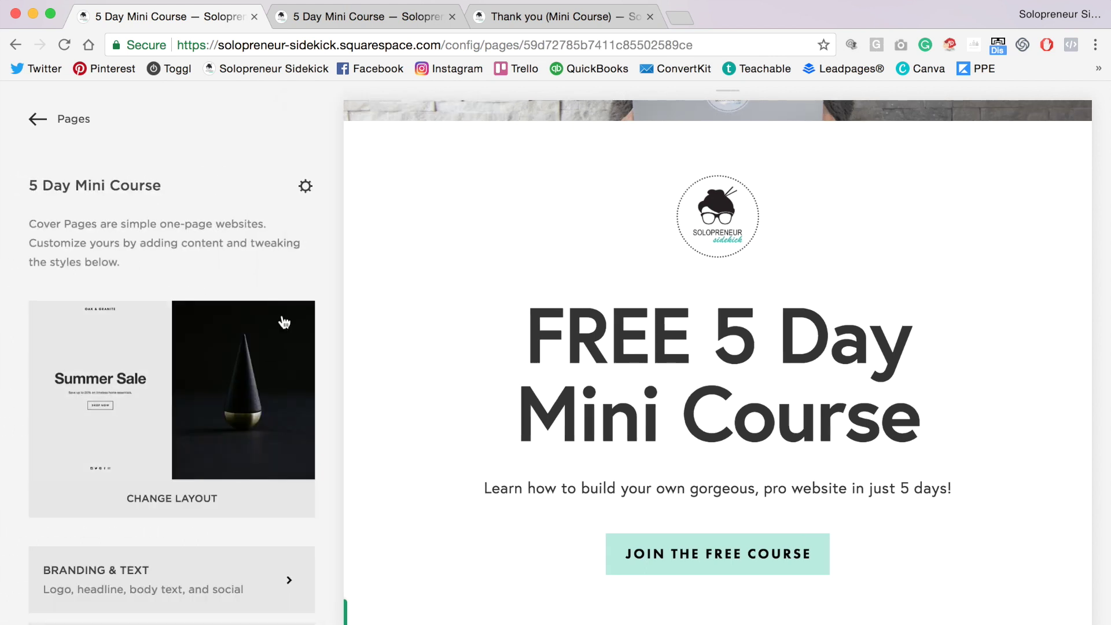
scroll(284, 322, down, 2)
scroll(285, 322, down, 3)
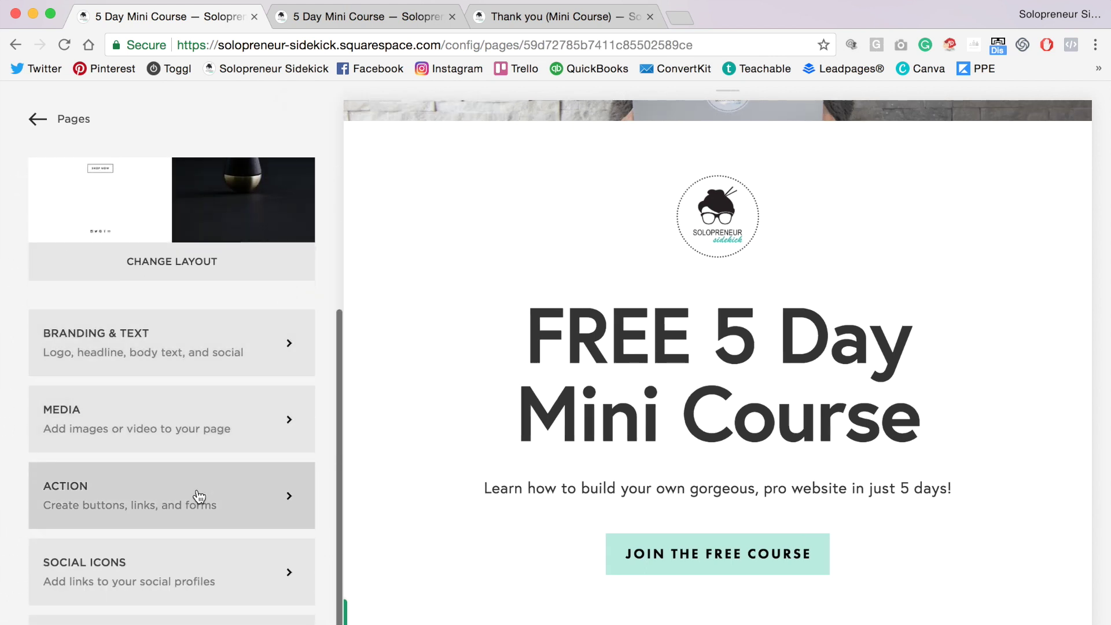
click(199, 497)
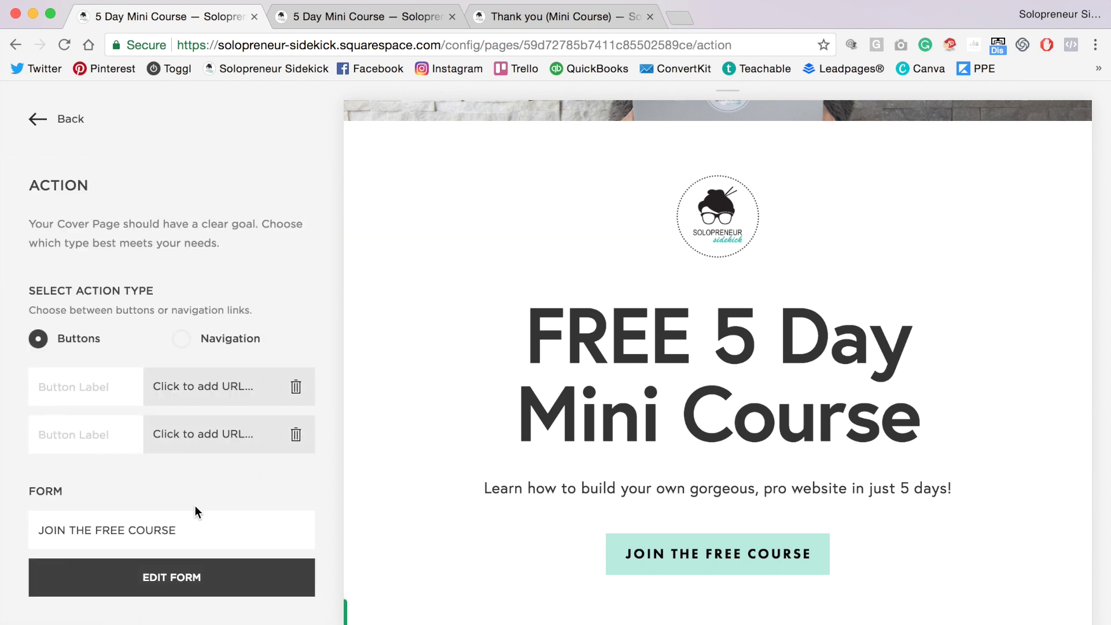
click(166, 594)
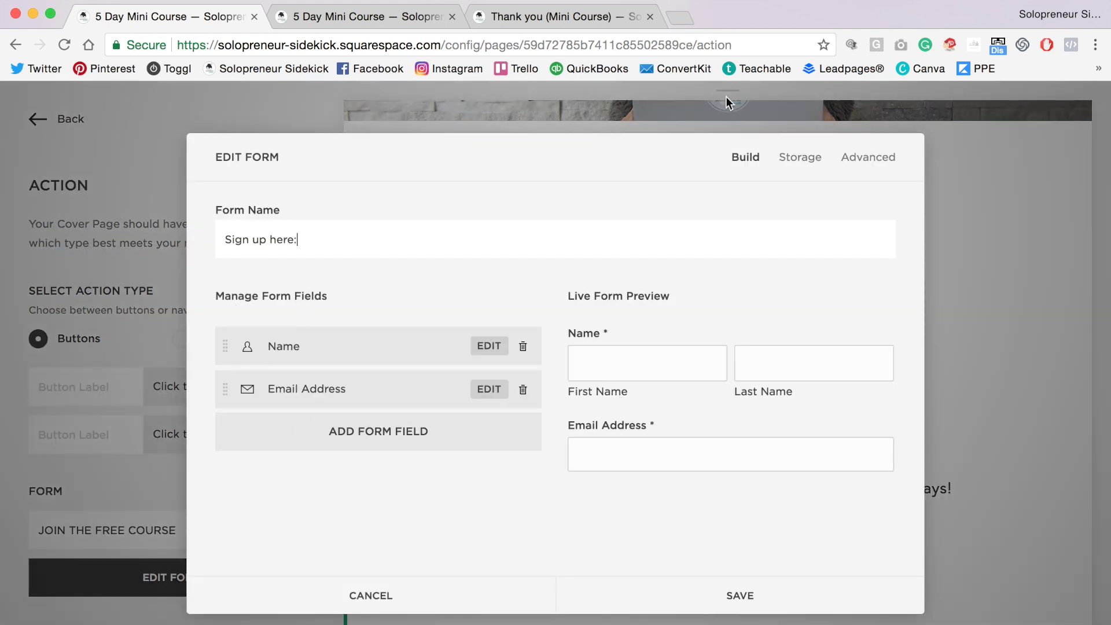
Step: Reveal the form's empty Post-Submit HTML box, then bring the Notes window forward
click(886, 165)
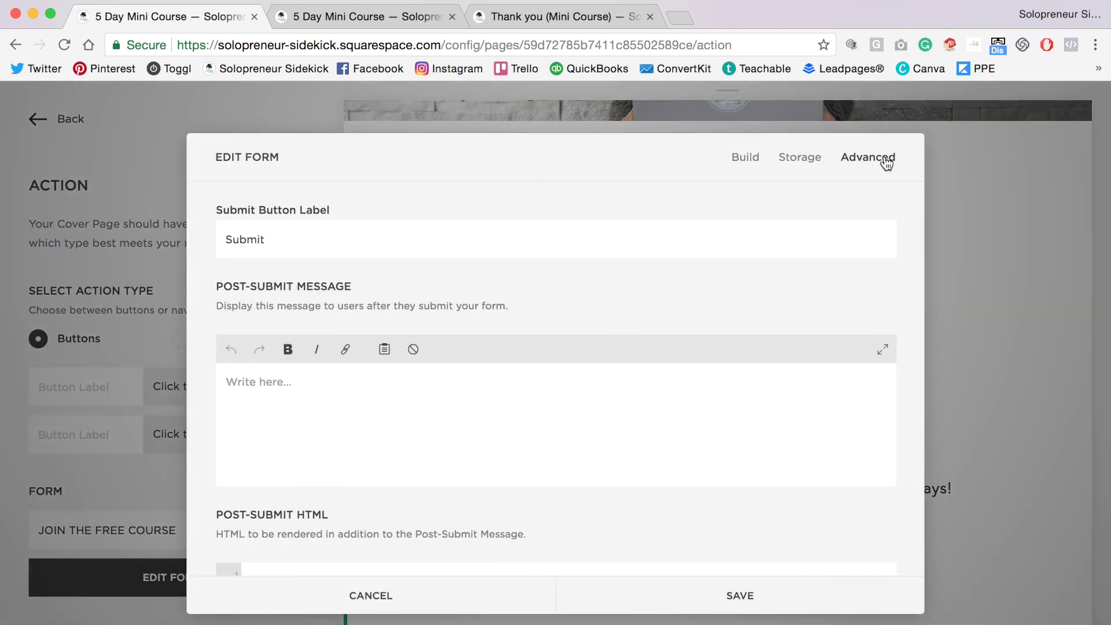
scroll(592, 286, down, 2)
scroll(591, 291, down, 5)
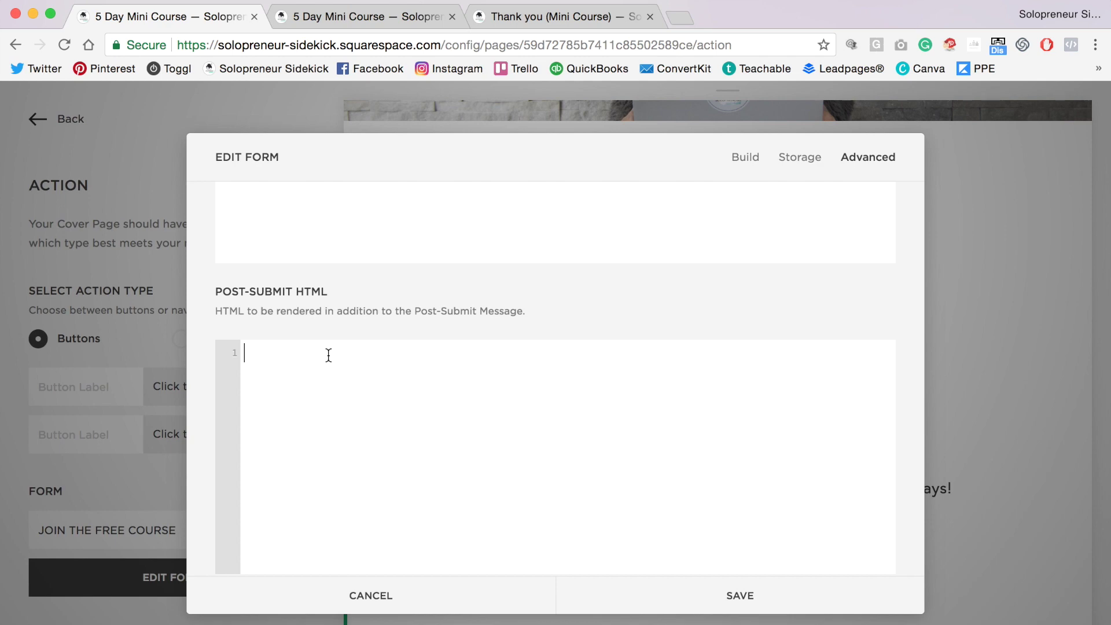
key(ctrl+Up)
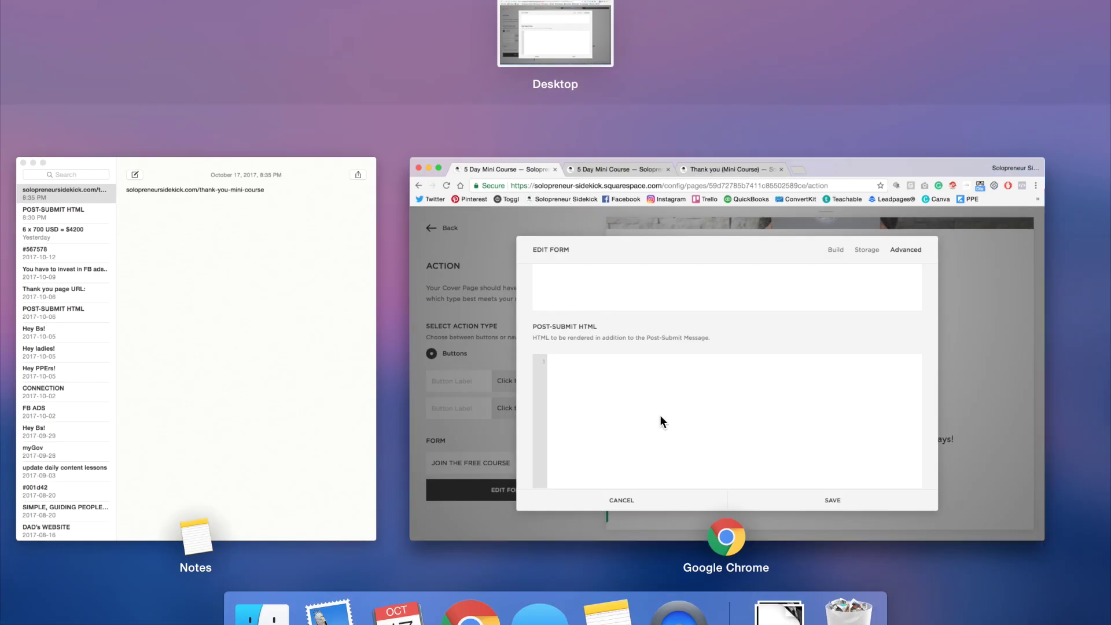
click(660, 416)
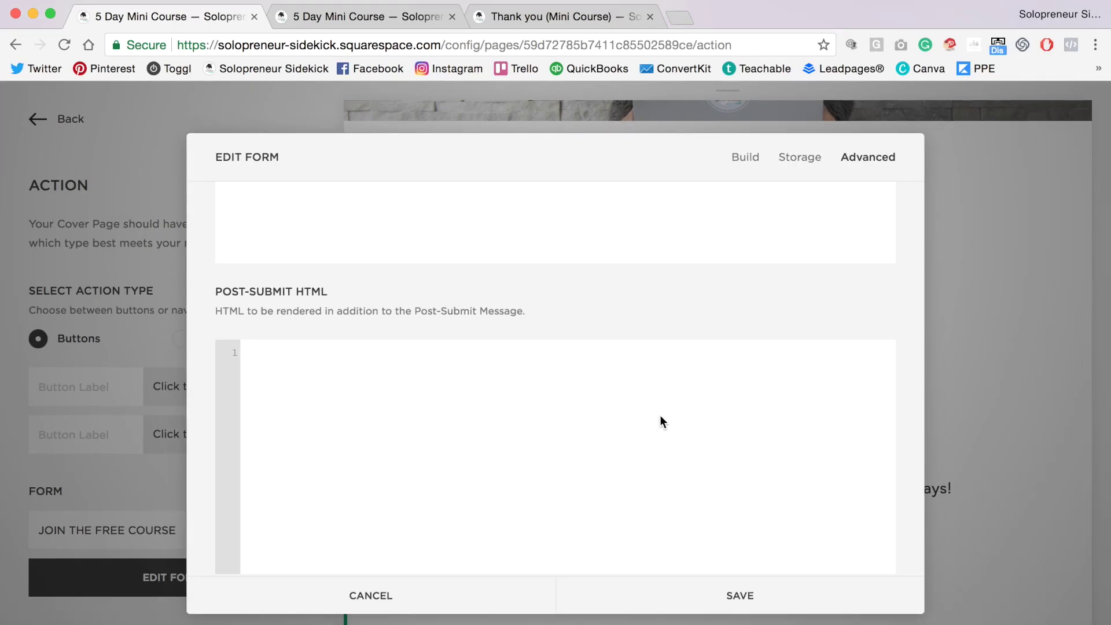
key(ctrl+Up)
Step: Select the thank-you page URL in its note to copy it
click(223, 315)
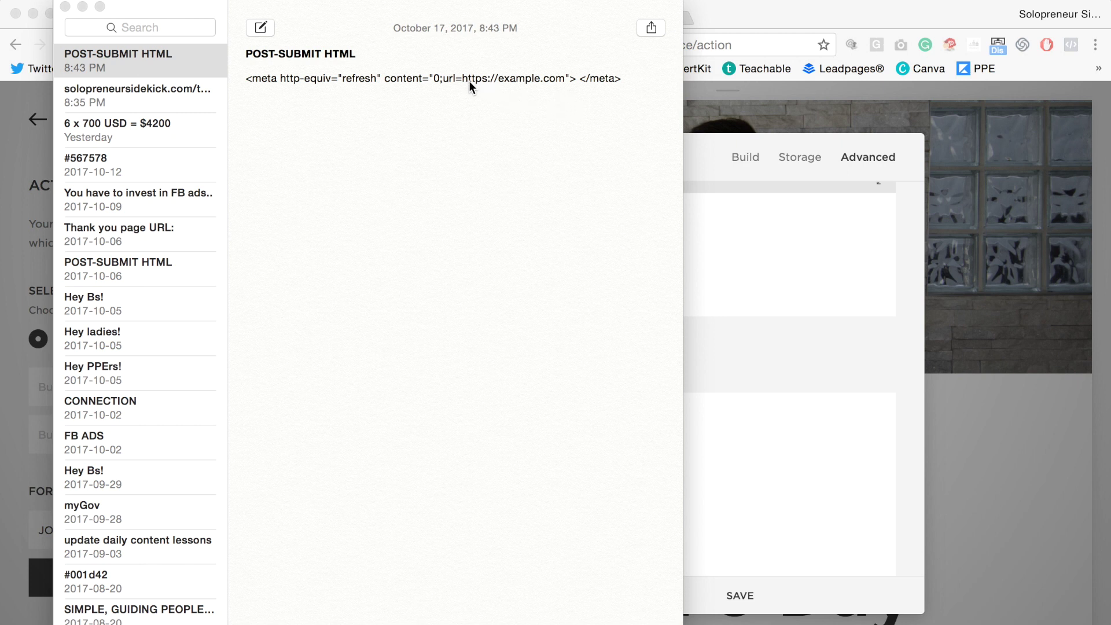
click(496, 82)
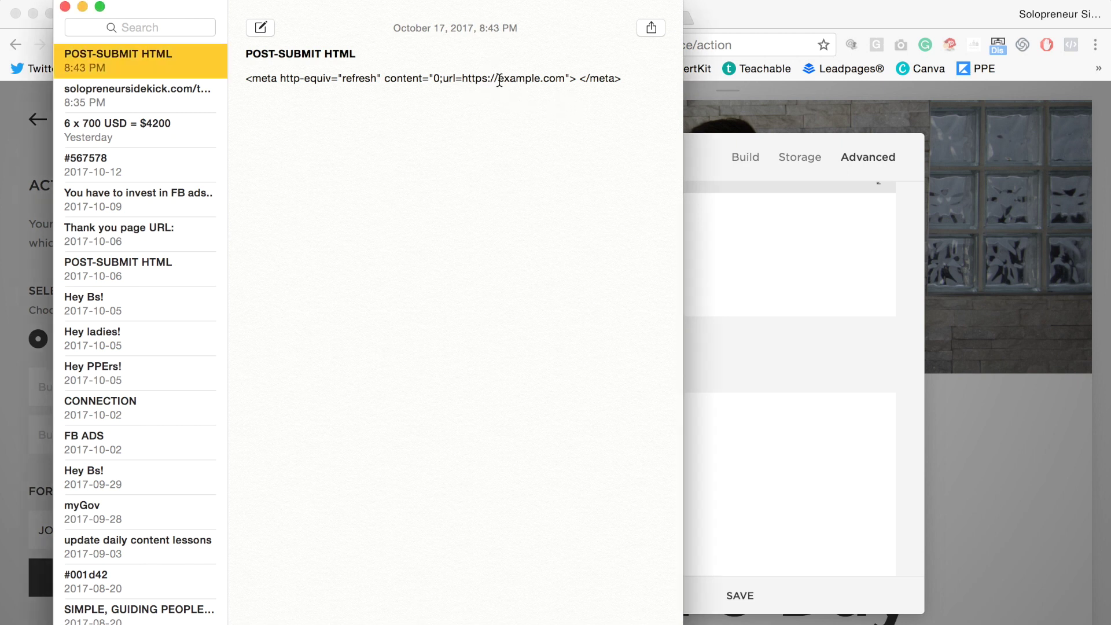
click(191, 89)
triple_click(342, 54)
key(super+c)
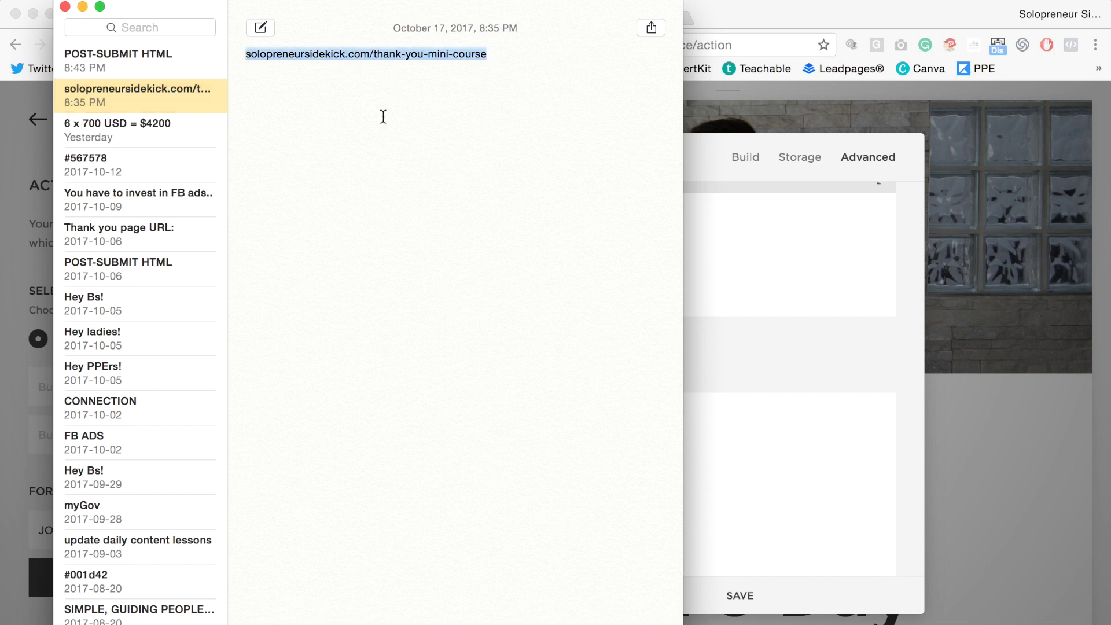
Step: Replace example.com in the meta refresh tag with the thank-you-mini-course URL and select the tag
click(151, 52)
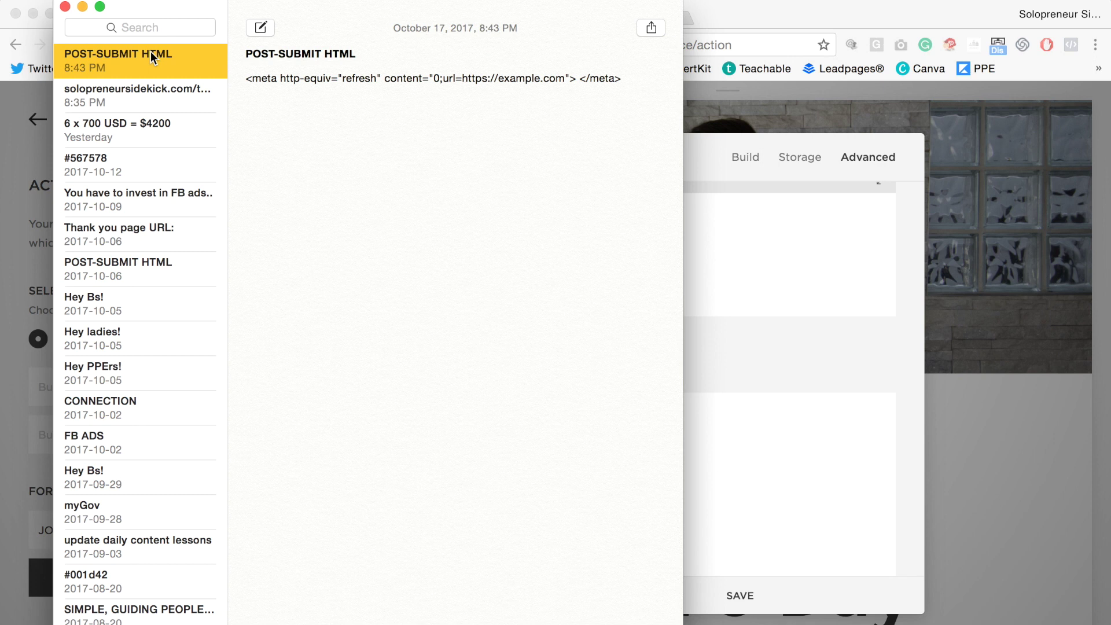
drag(498, 78, 565, 82)
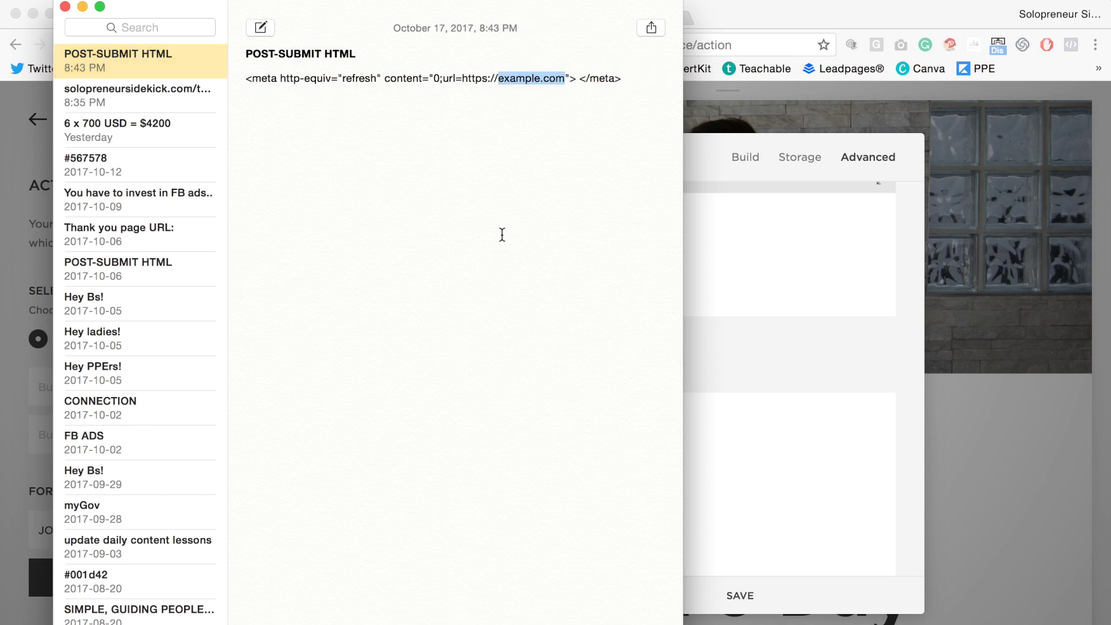
key(super+v)
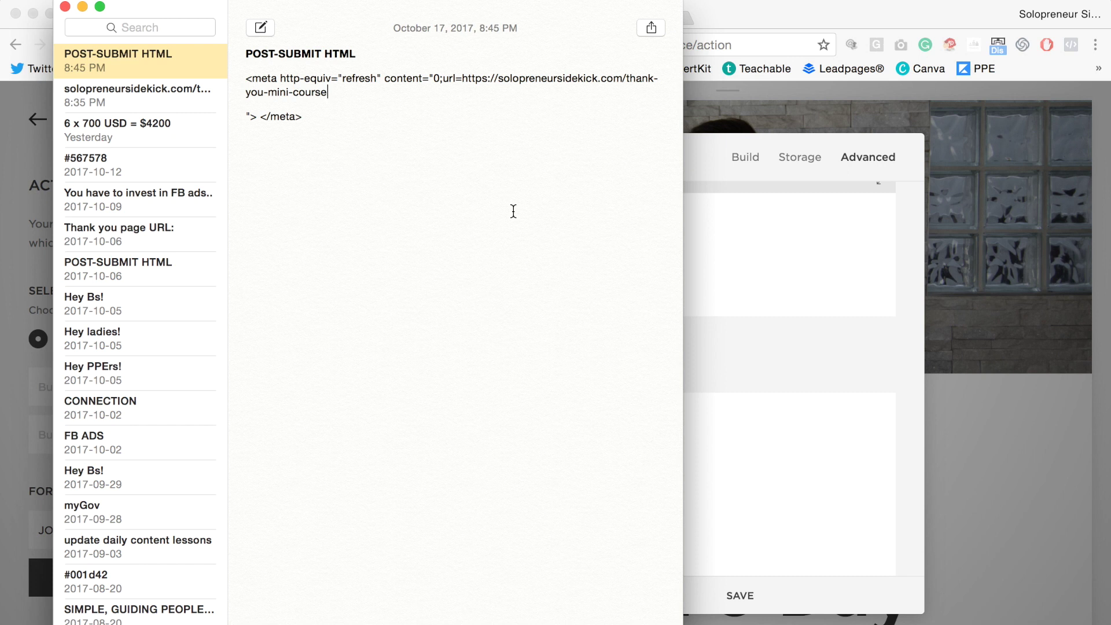
click(245, 116)
key(BackSpace)
key(BackSpace)
drag(383, 92, 237, 81)
key(super+c)
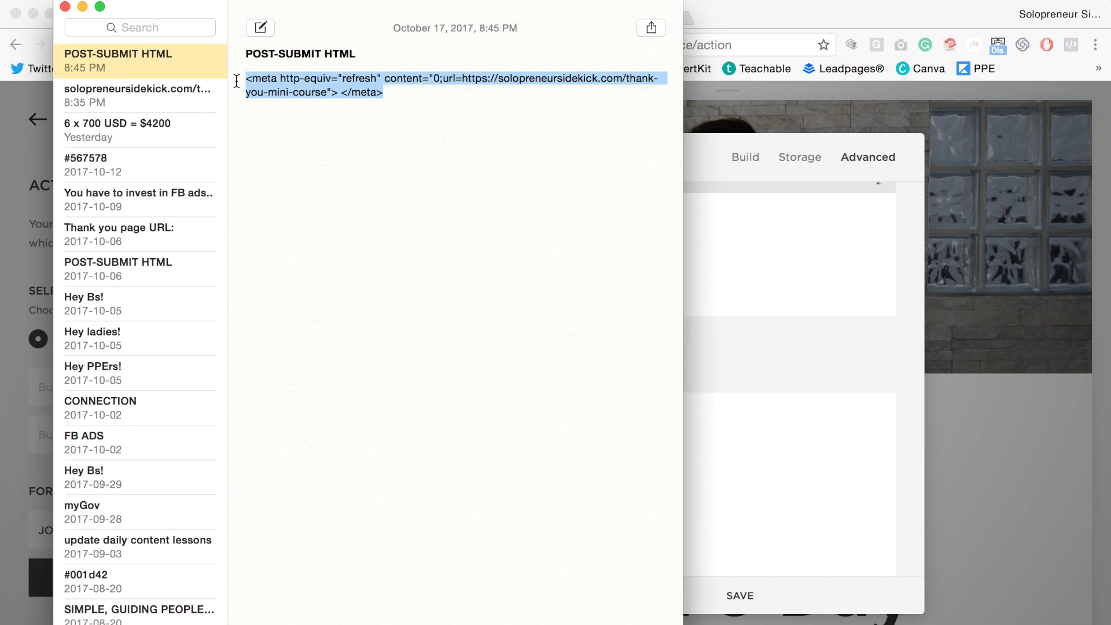
Step: Paste the meta refresh redirect tag into the form's Post-Submit HTML box and save
click(735, 356)
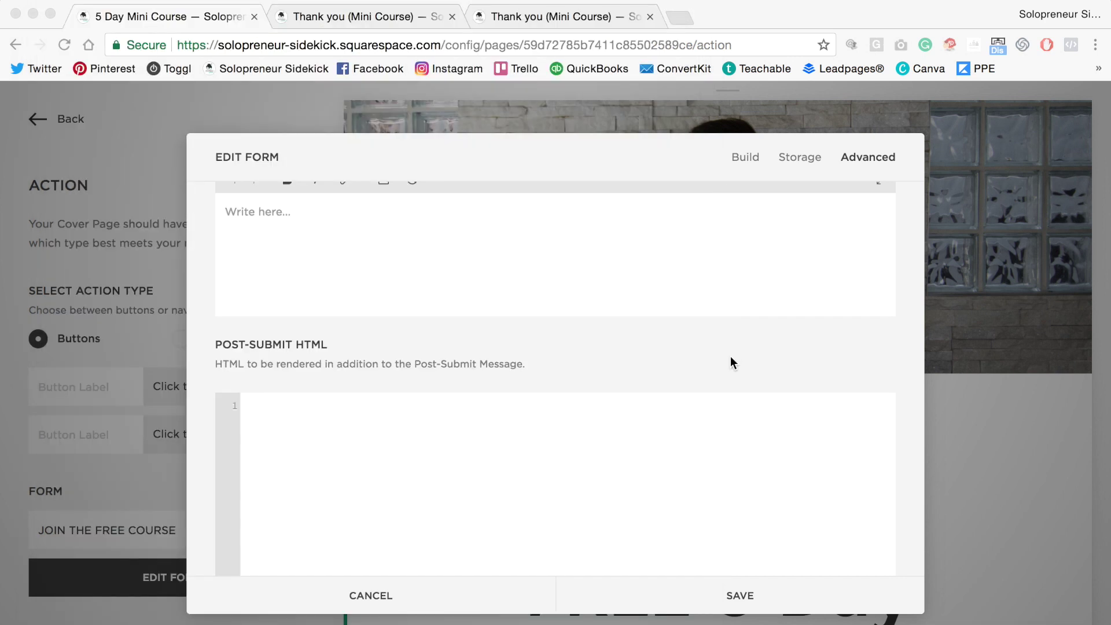
click(594, 415)
key(super+v)
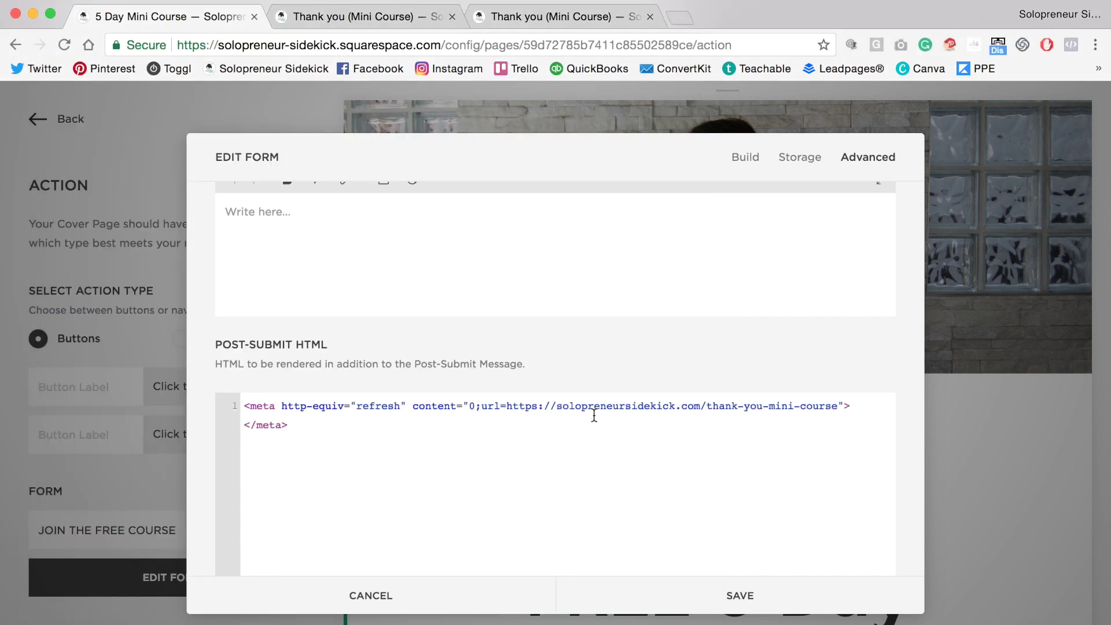
click(747, 593)
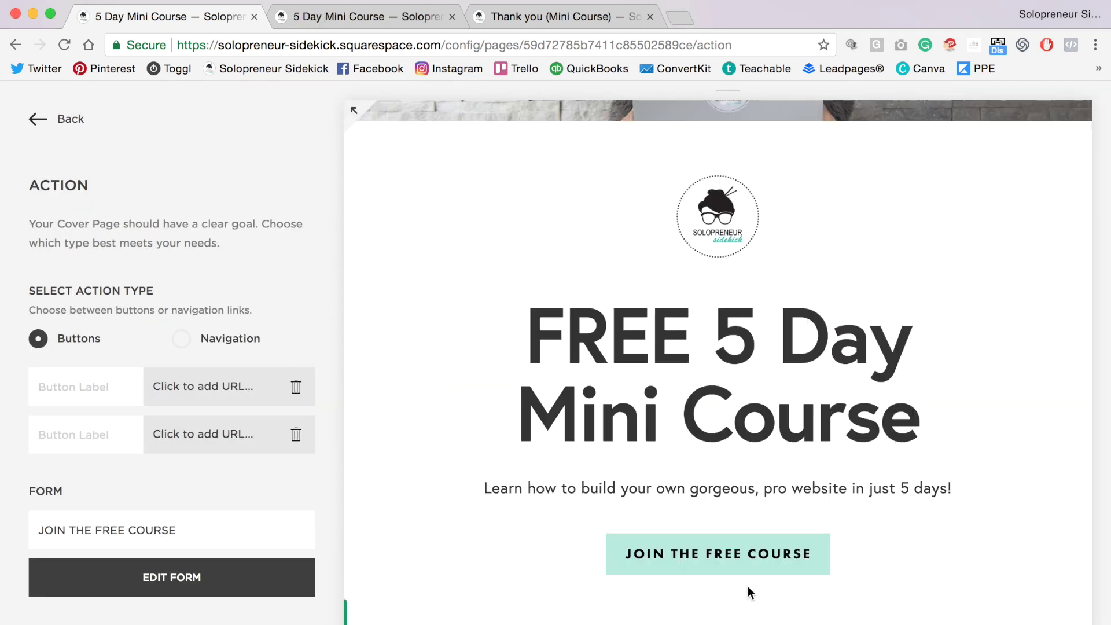
Step: Reload the live mini course page and submit a test sign-up through JOIN THE FREE COURSE
click(336, 13)
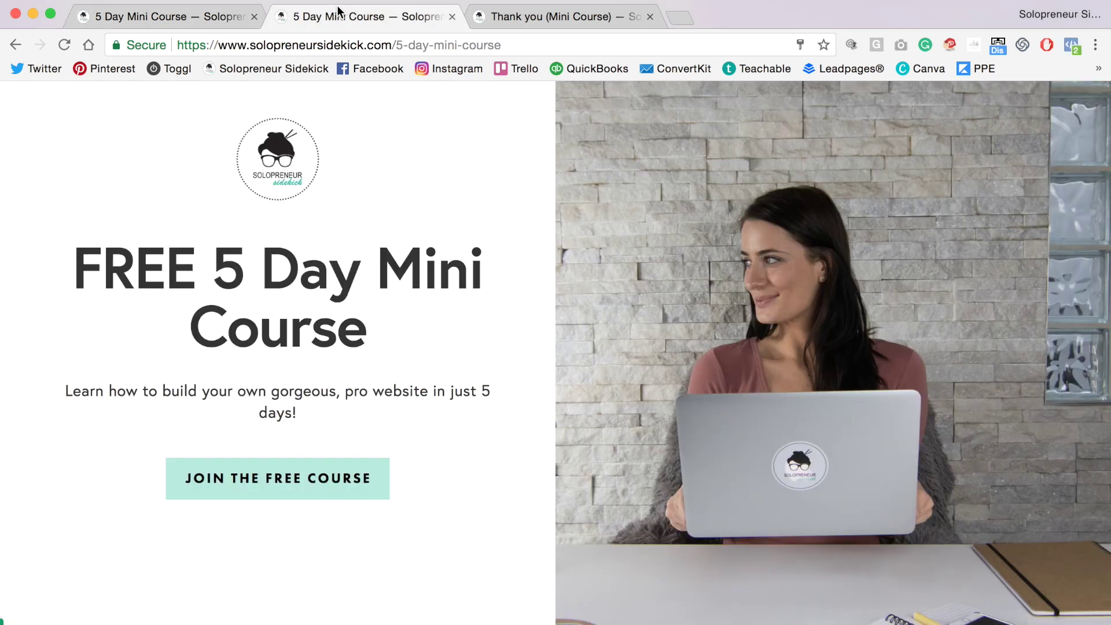
click(440, 51)
key(Return)
click(250, 478)
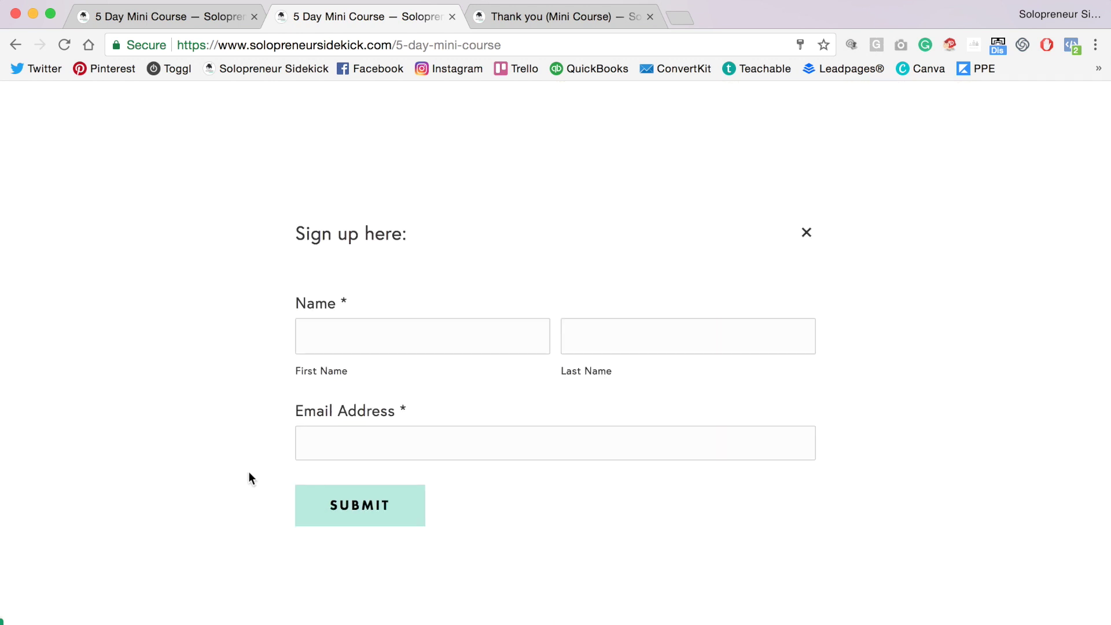
click(377, 341)
text(Louise)
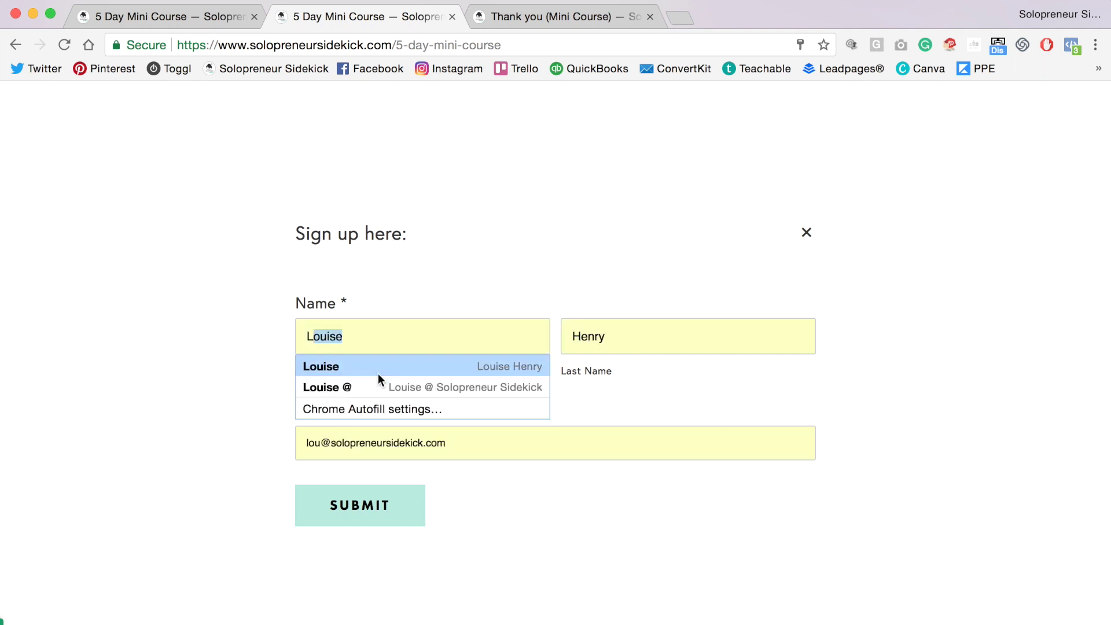
click(378, 372)
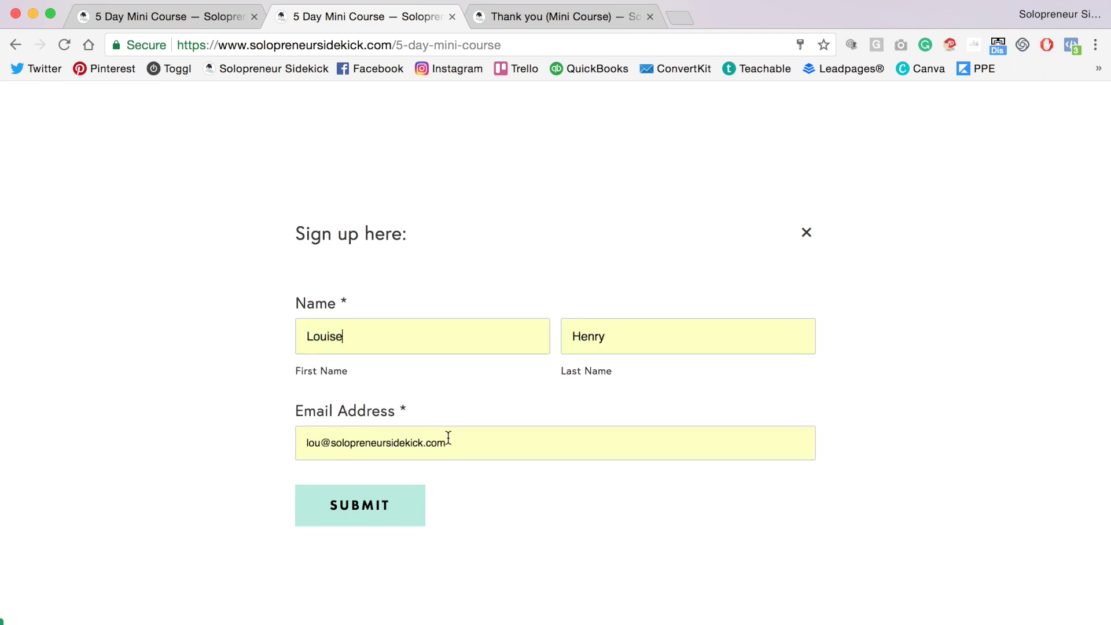
click(348, 508)
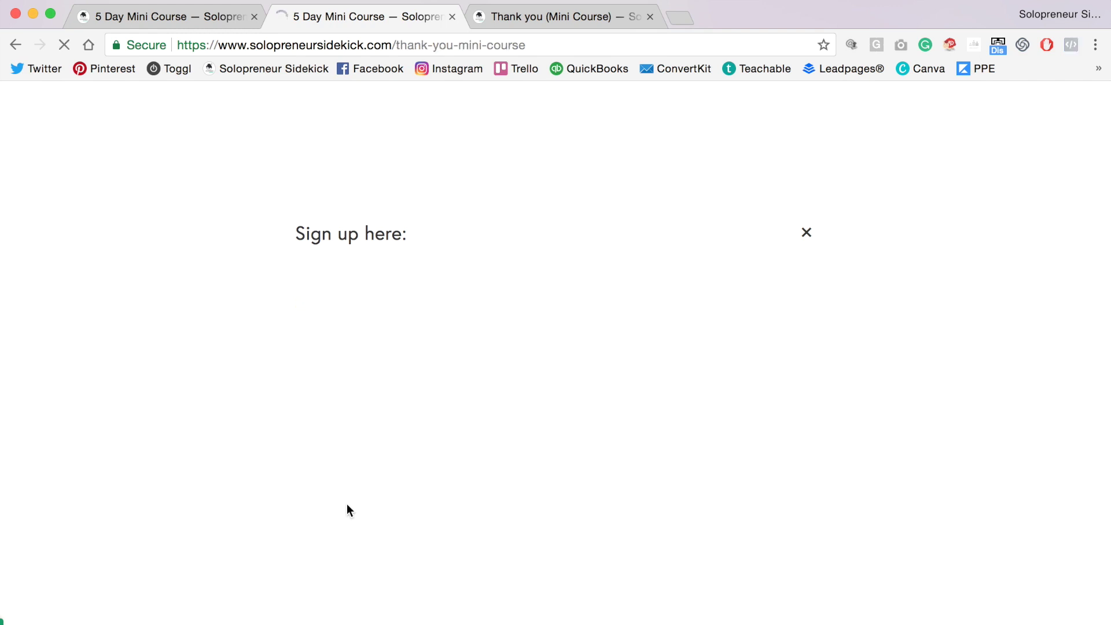